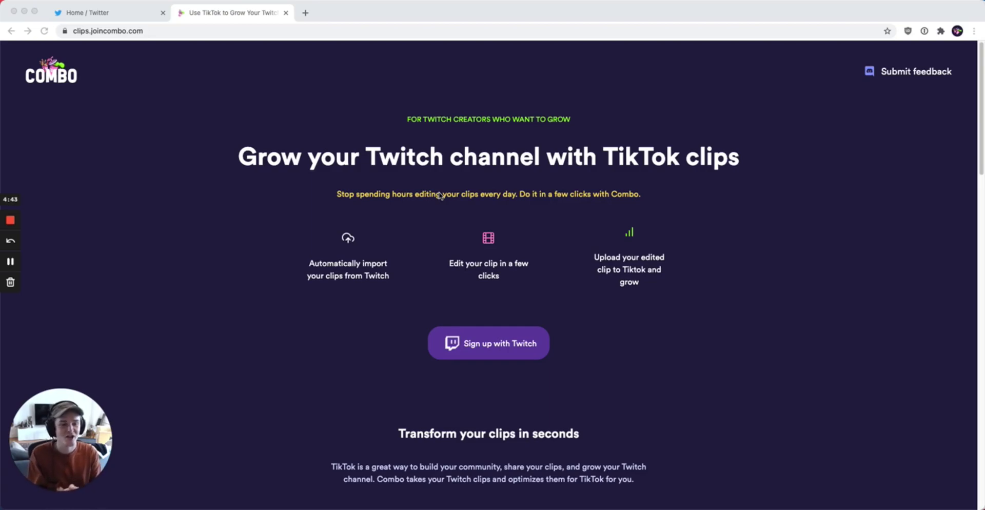
# - Sign up for Combo with the Twitch account
pyautogui.scroll(-1, 466, 223)
pyautogui.scroll(-5, 441, 241)
pyautogui.scroll(-3, 575, 205)
pyautogui.scroll(-3, 641, 246)
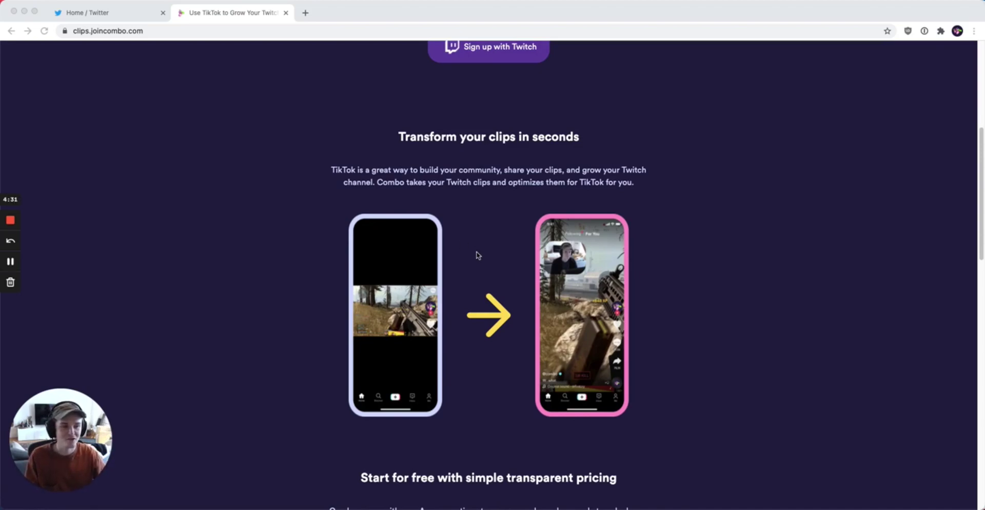
pyautogui.scroll(6, 477, 255)
pyautogui.click(488, 344)
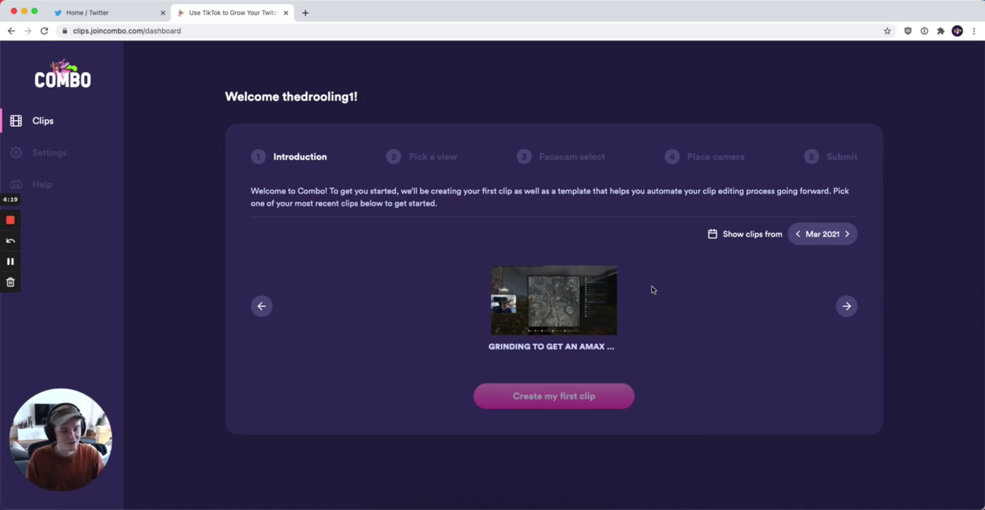
# - Switch to February 2021 clips, select the Warzone clip, and start the first clip
pyautogui.click(796, 234)
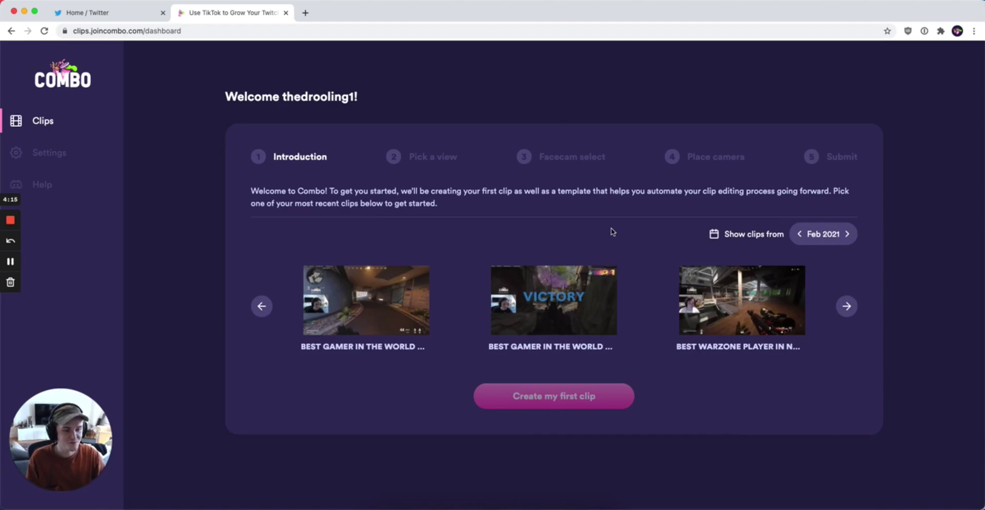
pyautogui.click(847, 306)
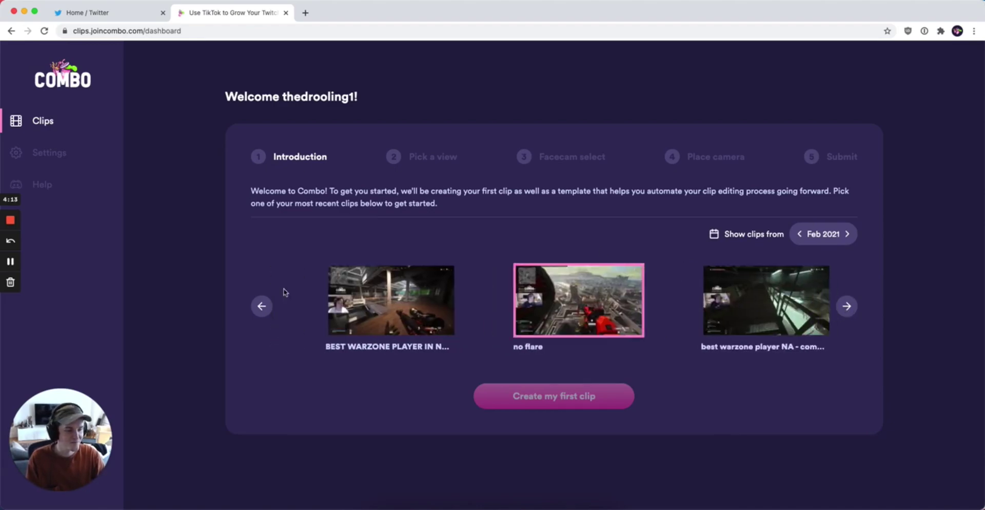
pyautogui.click(262, 306)
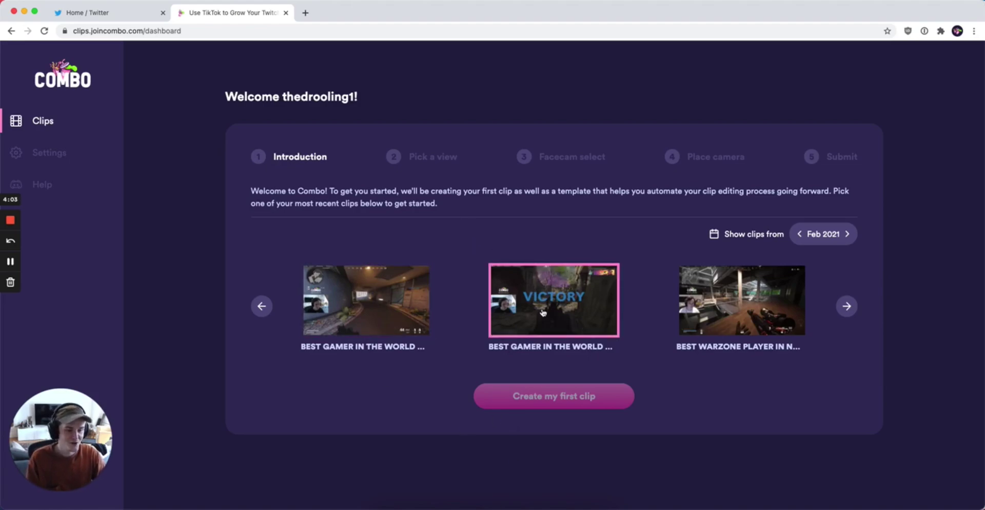
pyautogui.click(739, 318)
pyautogui.click(570, 405)
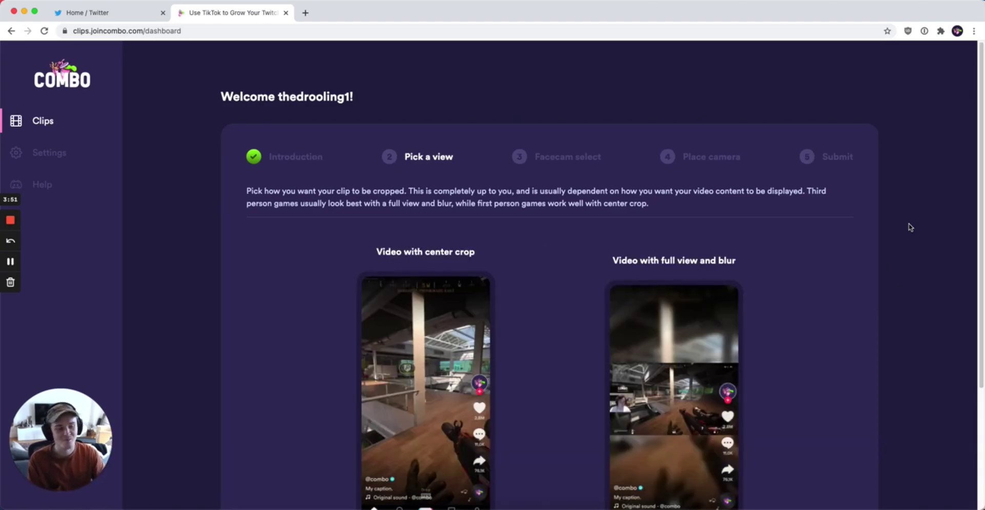
# - Pick the 'Video with center crop' layout and continue to the facecam step
pyautogui.scroll(-3, 811, 211)
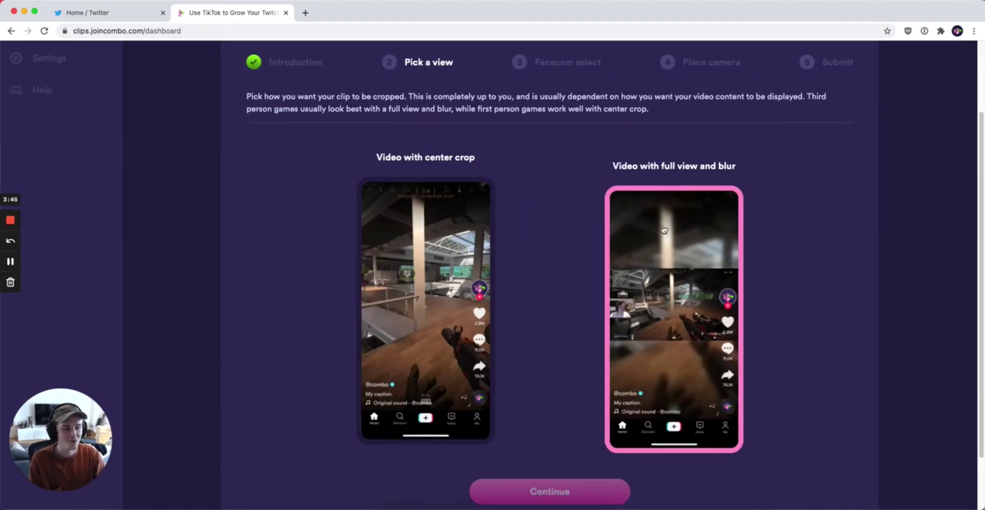
pyautogui.click(461, 230)
pyautogui.click(565, 471)
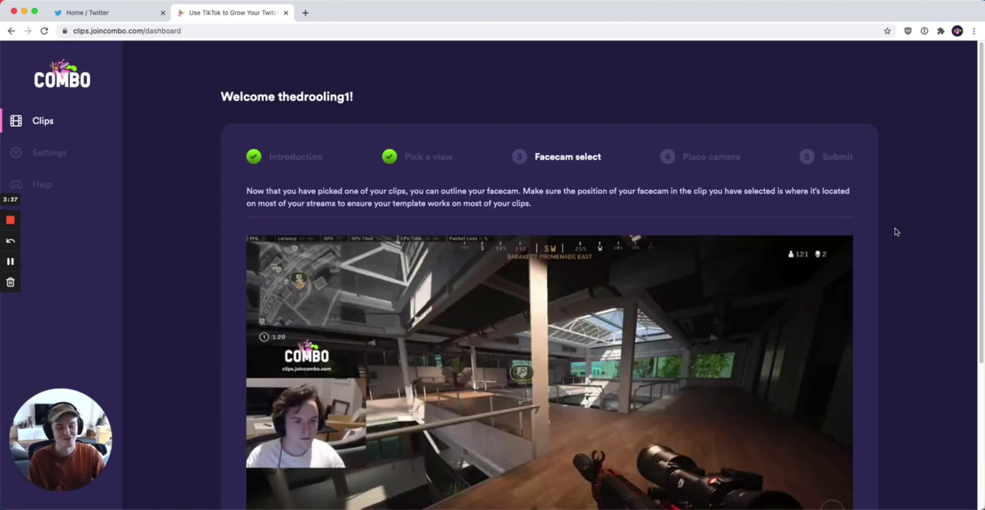
# - Draw a rectangle around the streamer's webcam, fine-tune its position and size, and continue
pyautogui.scroll(-2, 690, 216)
pyautogui.scroll(-3, 690, 216)
pyautogui.scroll(1, 362, 227)
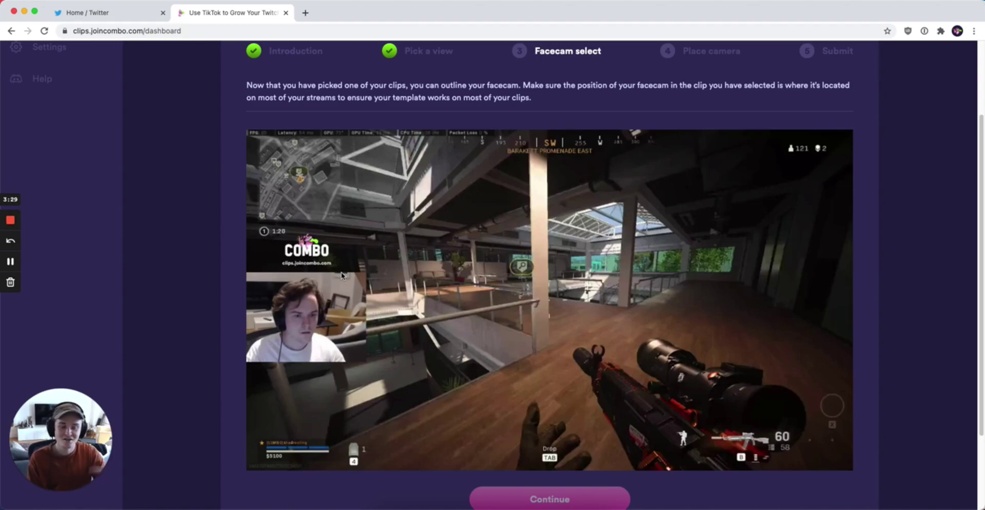
pyautogui.moveTo(246, 275); pyautogui.dragTo(367, 364)
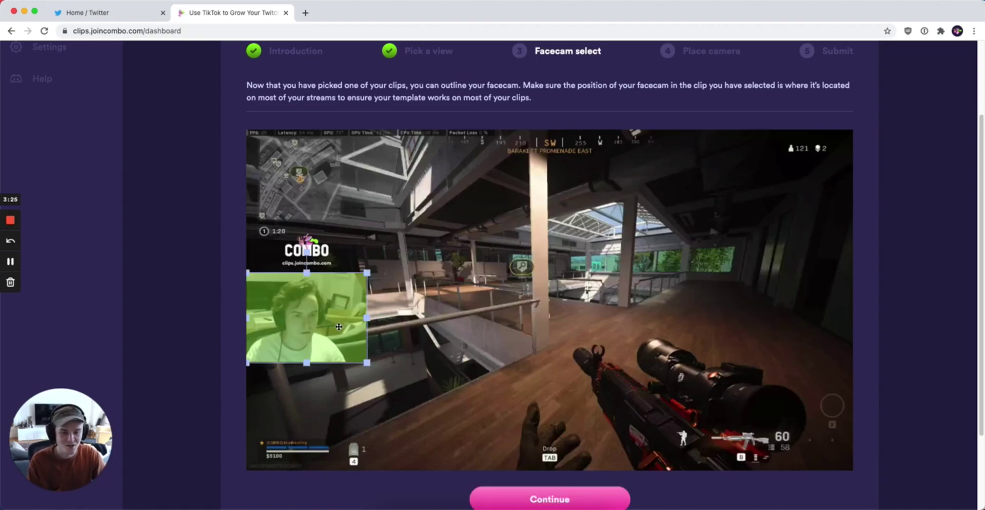
pyautogui.moveTo(339, 327); pyautogui.dragTo(340, 325)
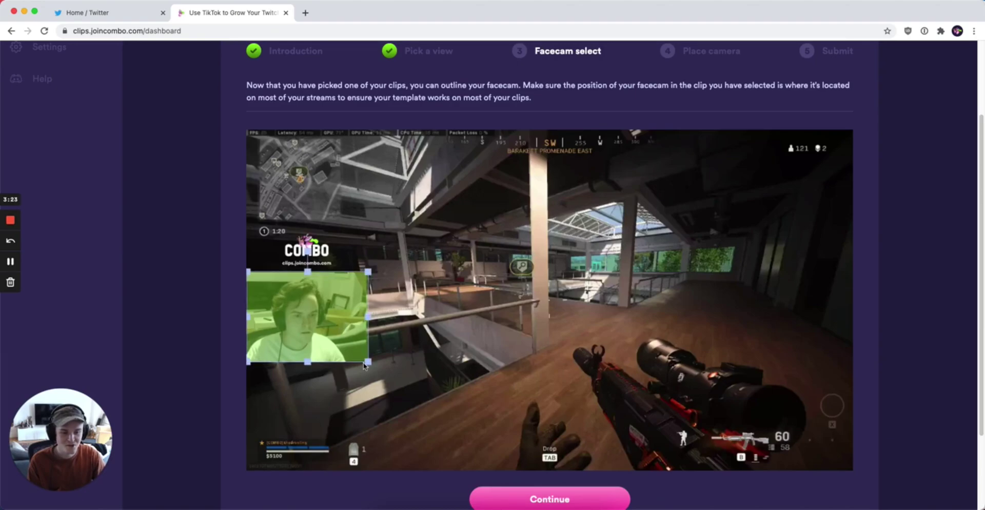
pyautogui.moveTo(365, 362); pyautogui.dragTo(368, 364)
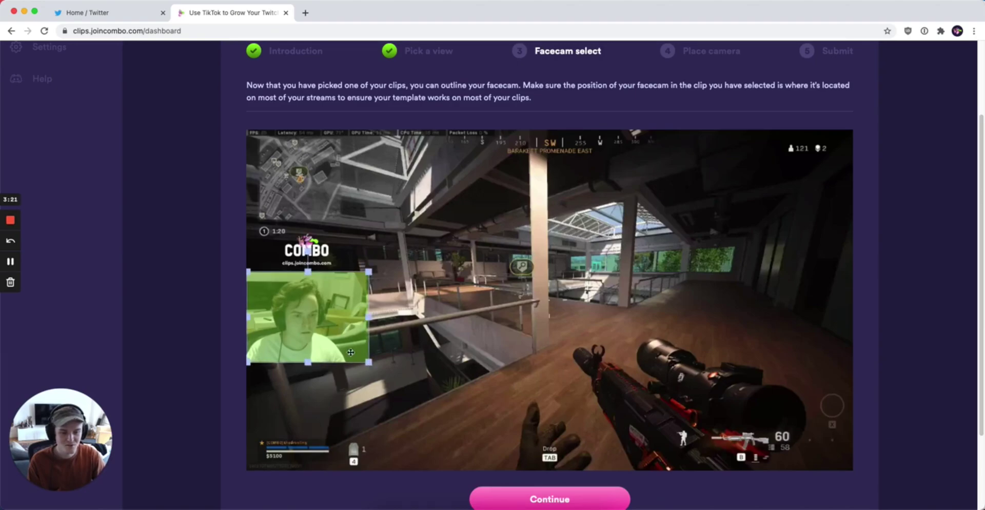
pyautogui.scroll(-1, 592, 343)
pyautogui.click(567, 490)
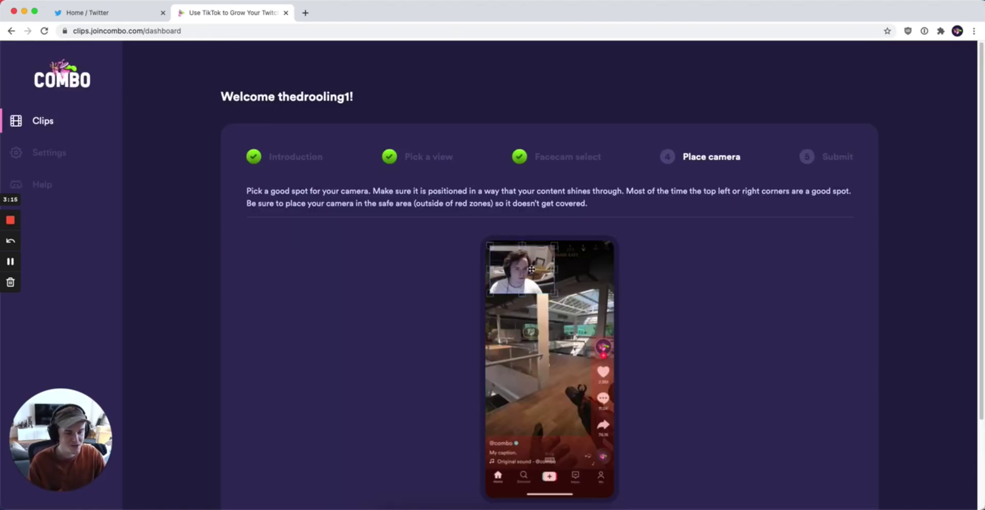
# - Place the facecam box at the upper left of the vertical preview and continue
pyautogui.moveTo(521, 269)
pyautogui.mouseDown()
pyautogui.moveTo(517, 287)
pyautogui.moveTo(563, 310)
pyautogui.mouseUp()
pyautogui.scroll(-1, 724, 306)
pyautogui.scroll(-1, 667, 272)
pyautogui.scroll(-1, 663, 254)
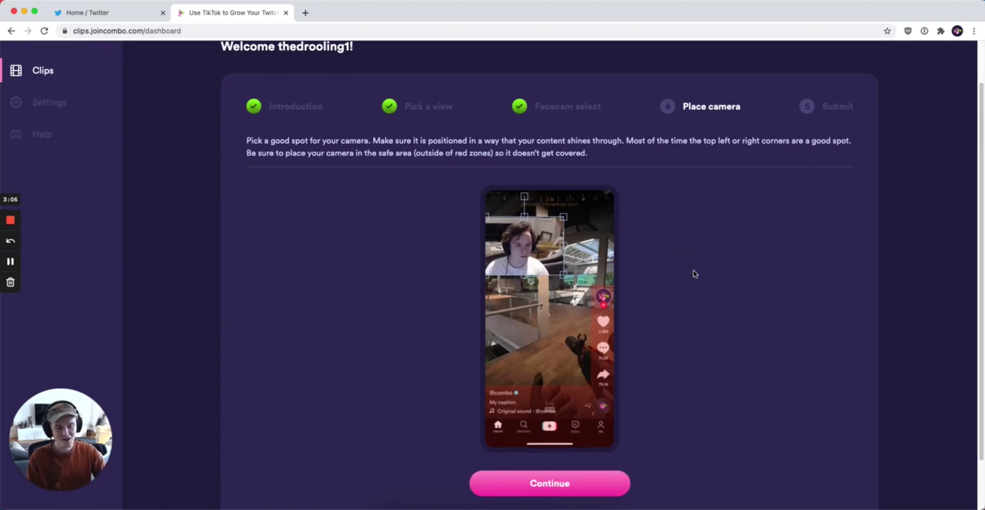
pyautogui.scroll(-1, 646, 277)
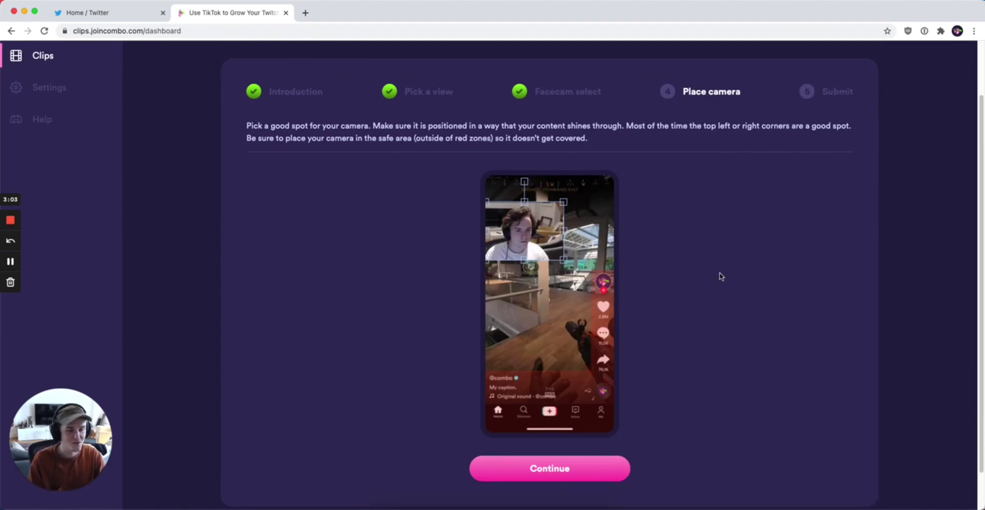
pyautogui.scroll(-1, 655, 299)
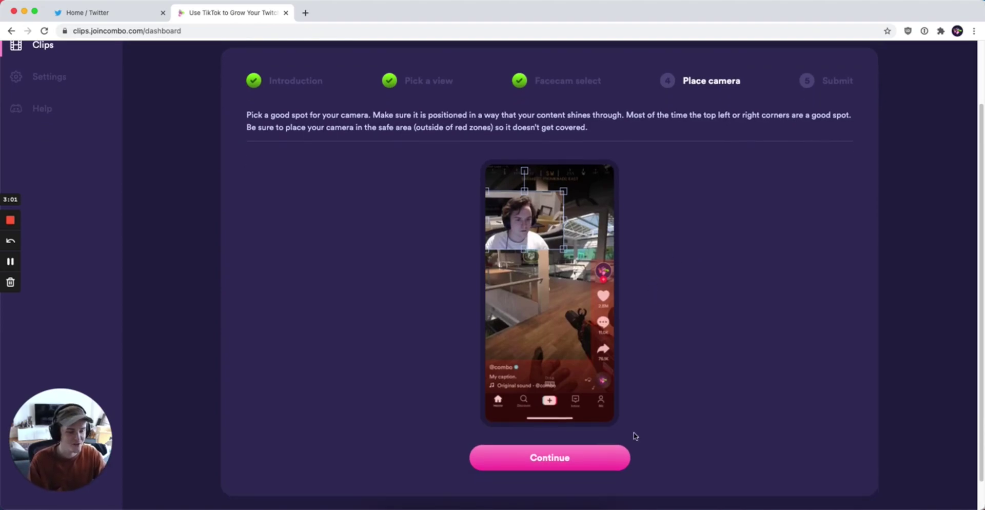
pyautogui.click(556, 464)
pyautogui.scroll(1, 734, 193)
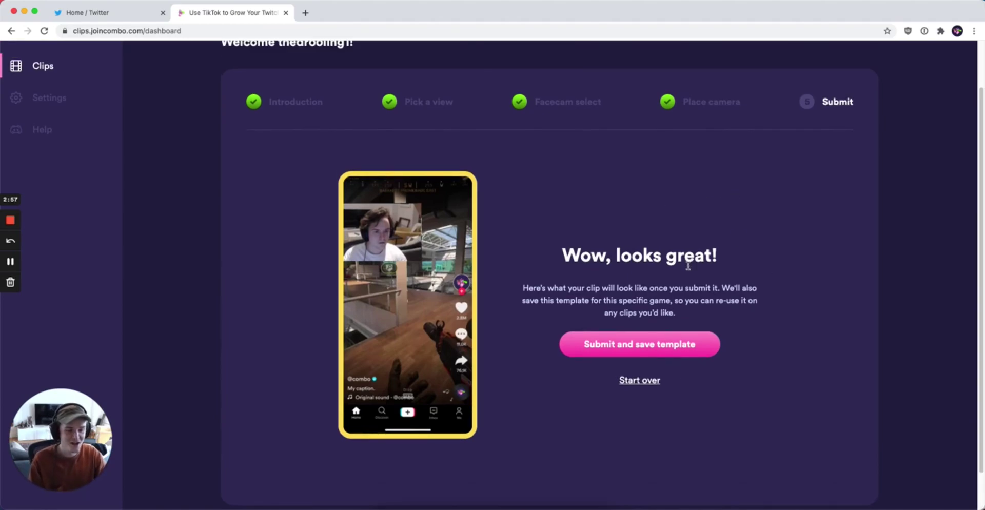
# - Submit the clip with 'Submit and save template' to keep the facecam-on-top layout
pyautogui.click(657, 350)
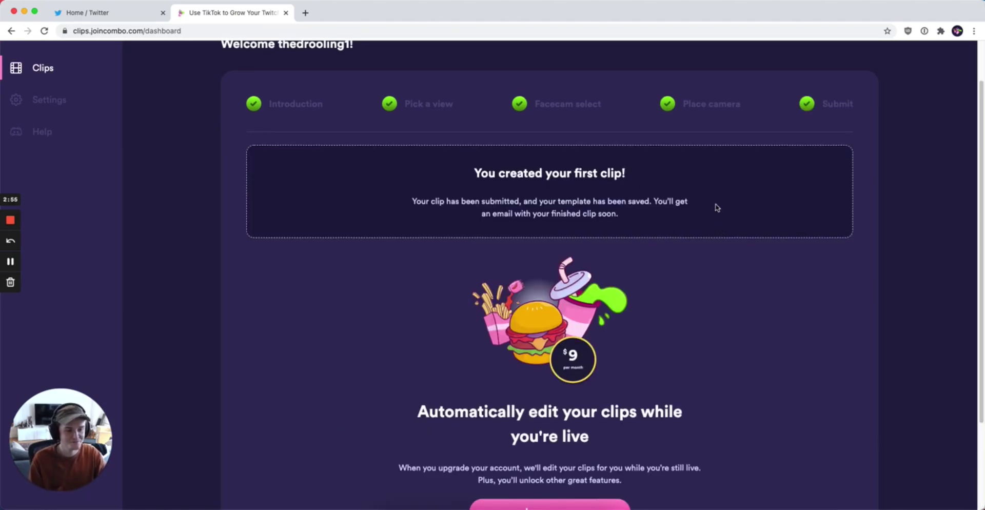
pyautogui.scroll(1, 726, 207)
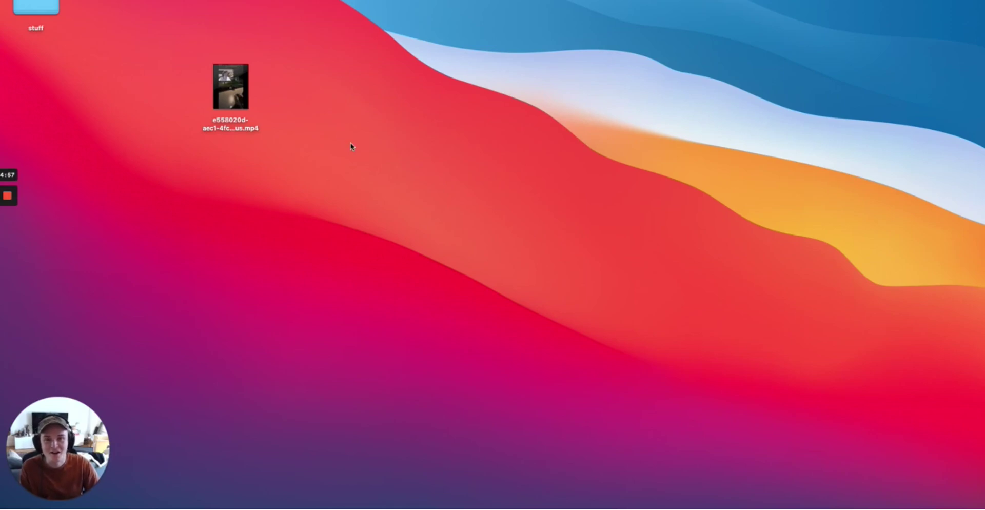
# - Open the finished MP4 from the desktop in QuickTime and move the player aside
pyautogui.doubleClick(231, 86)
pyautogui.moveTo(192, 347); pyautogui.dragTo(338, 347)
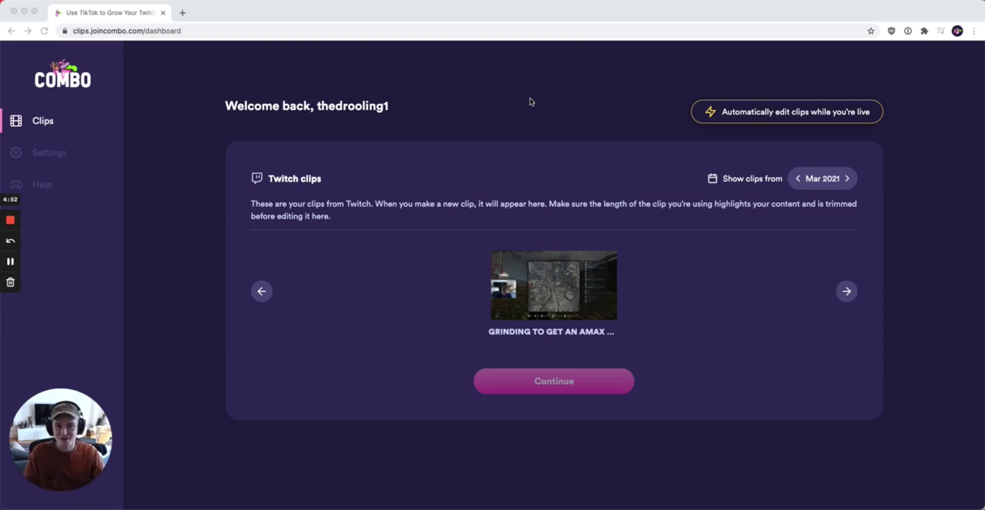
# - Browse February 2021 clips, then return to March 2021 and select the 'Grinding to get an AMAX…' clip
pyautogui.click(798, 179)
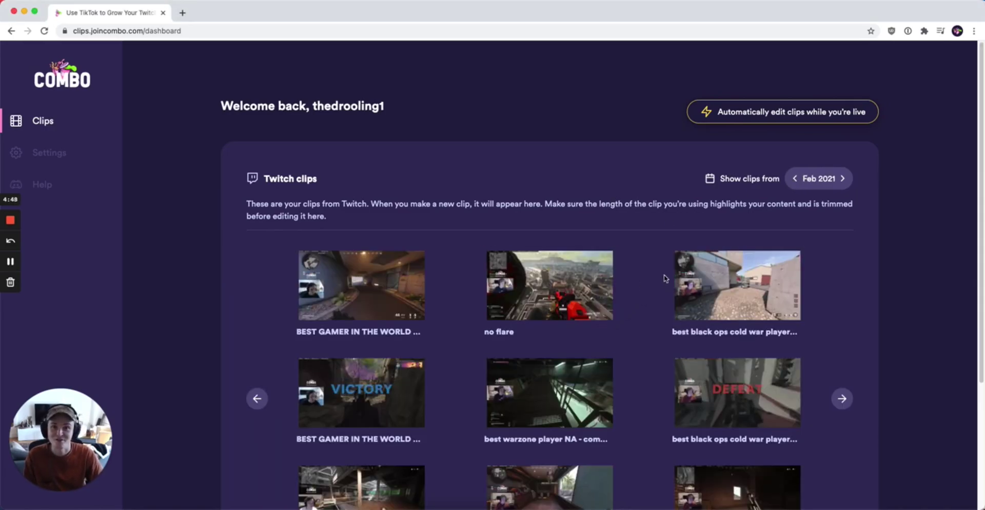
pyautogui.scroll(-2, 644, 272)
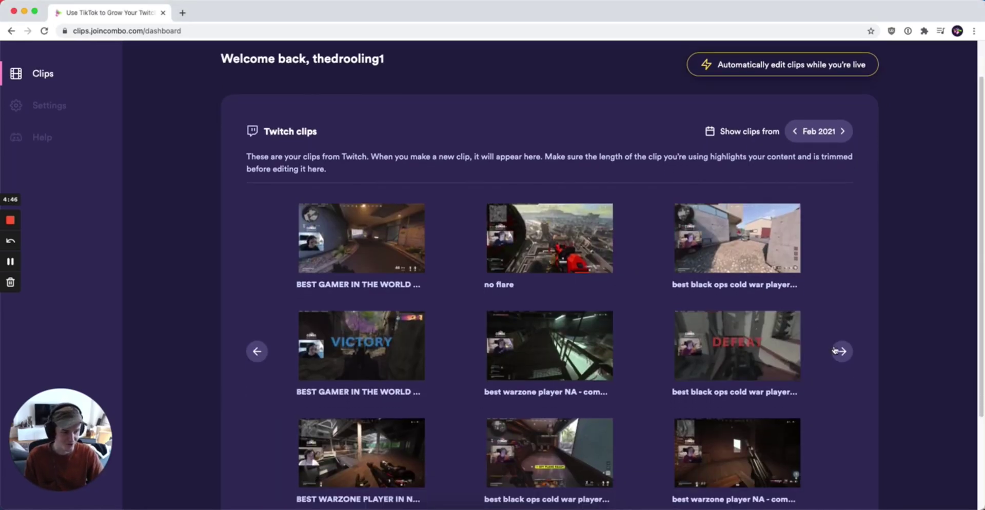
pyautogui.click(835, 351)
pyautogui.scroll(-1, 675, 272)
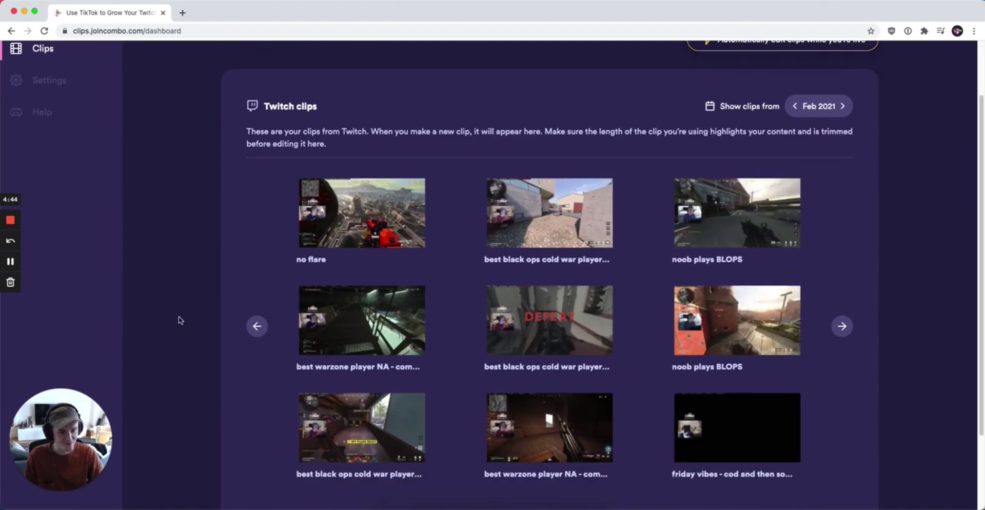
pyautogui.click(258, 327)
pyautogui.scroll(1, 718, 205)
pyautogui.click(844, 124)
pyautogui.click(533, 262)
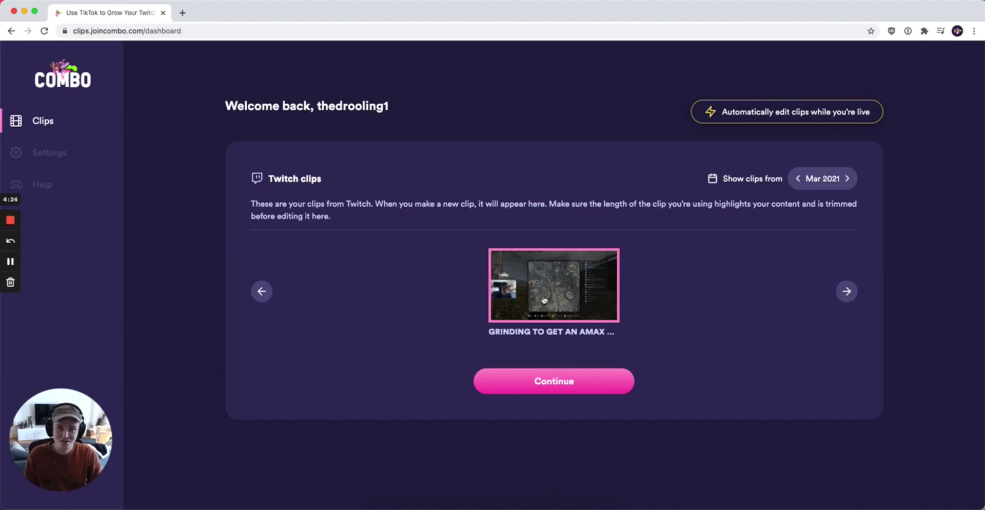
# - Continue with the March clip, choose 'Use my template', and submit it
pyautogui.click(554, 383)
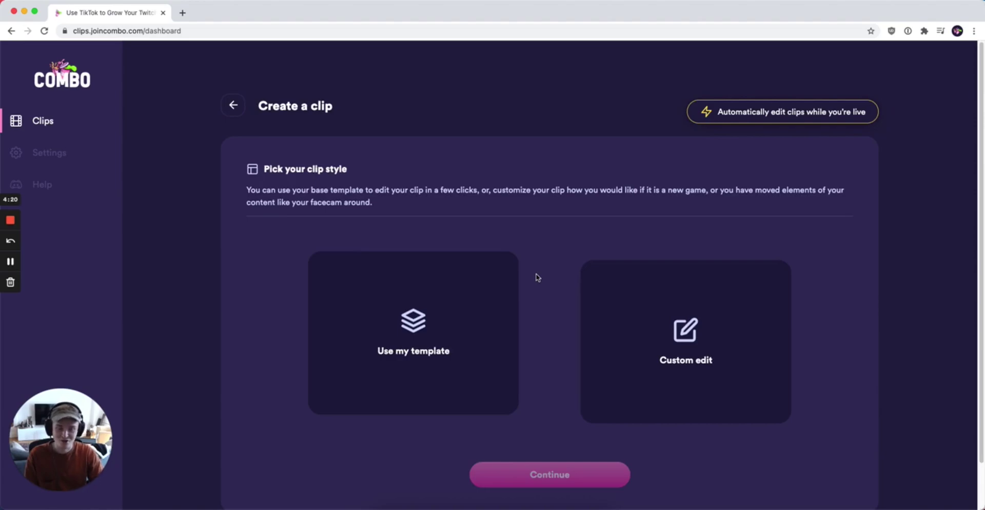
pyautogui.scroll(-1, 533, 241)
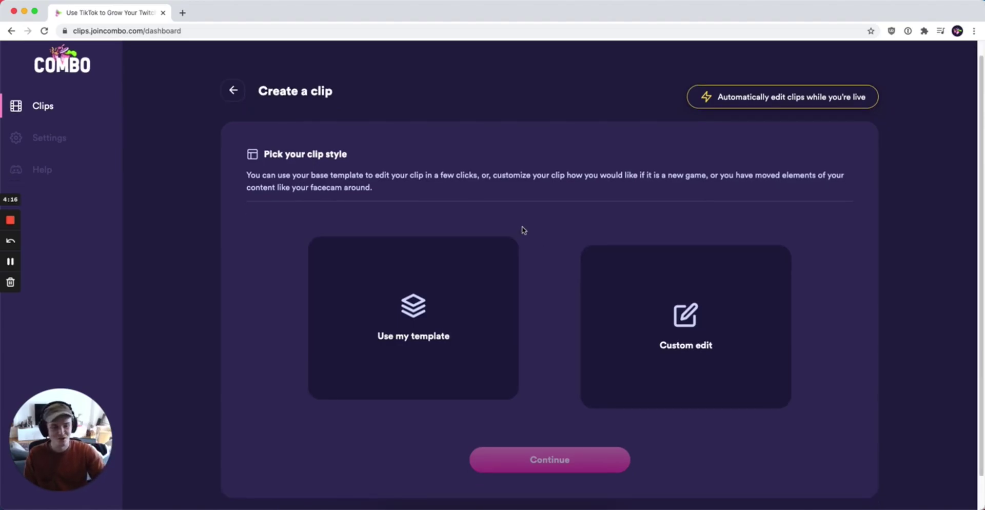
pyautogui.click(462, 295)
pyautogui.scroll(-1, 541, 297)
pyautogui.click(557, 444)
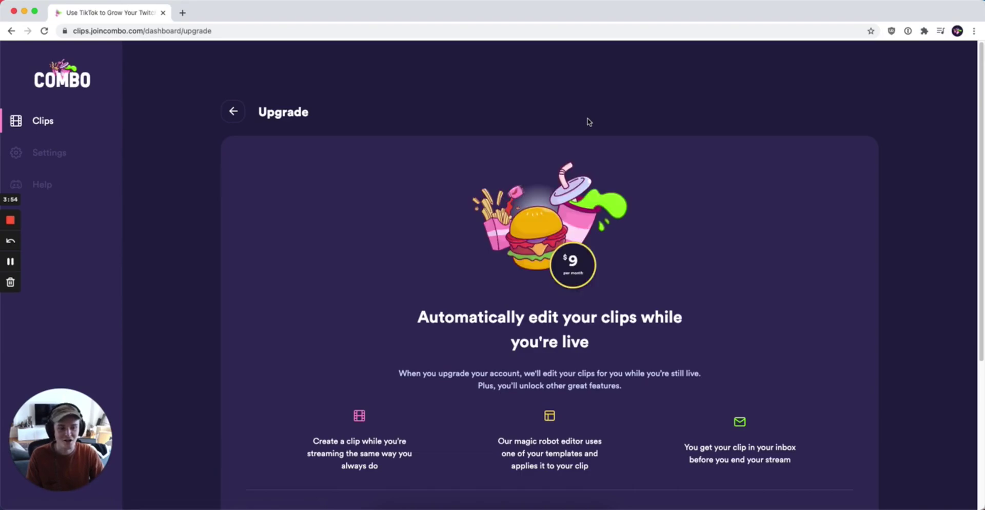
# - Scroll through the $9-per-month upgrade page's feature list
pyautogui.scroll(-1, 637, 136)
pyautogui.scroll(-3, 641, 136)
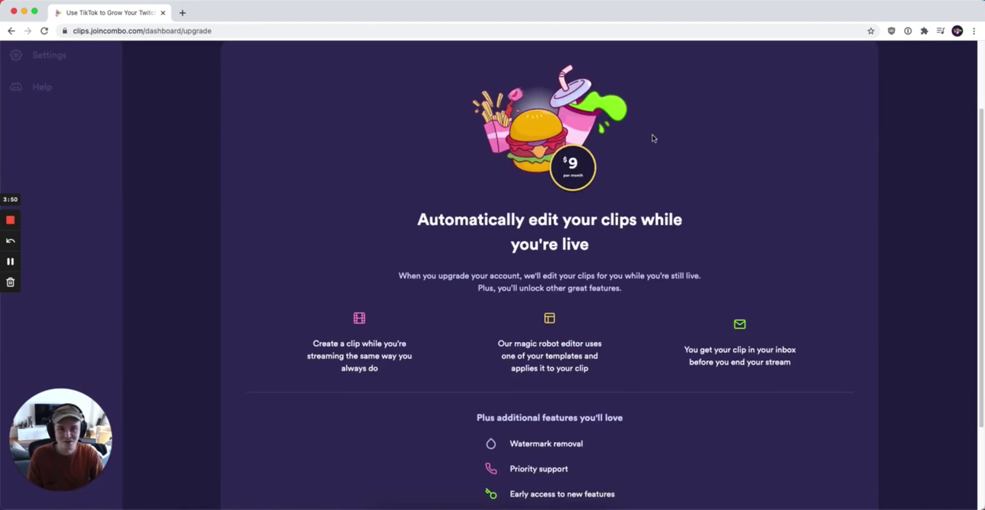
pyautogui.scroll(2, 687, 146)
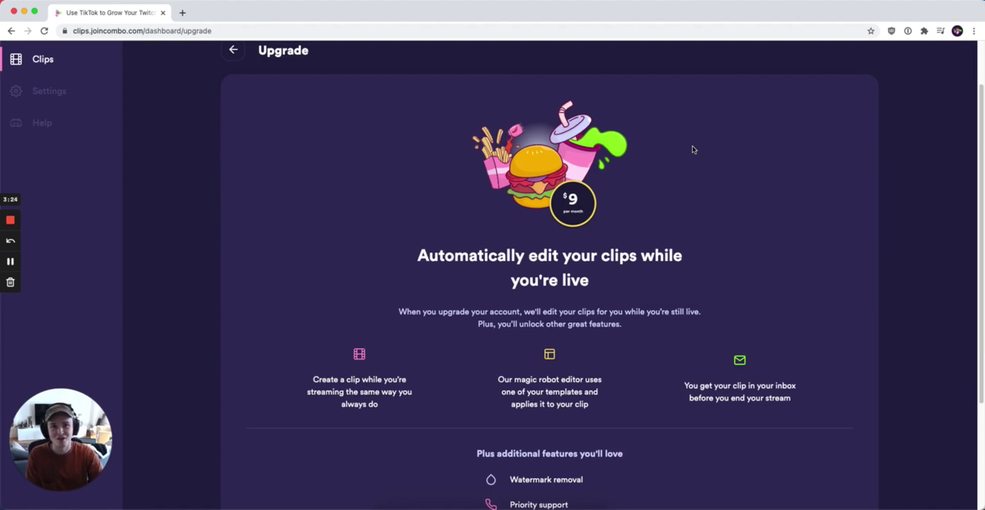
pyautogui.scroll(1, 694, 150)
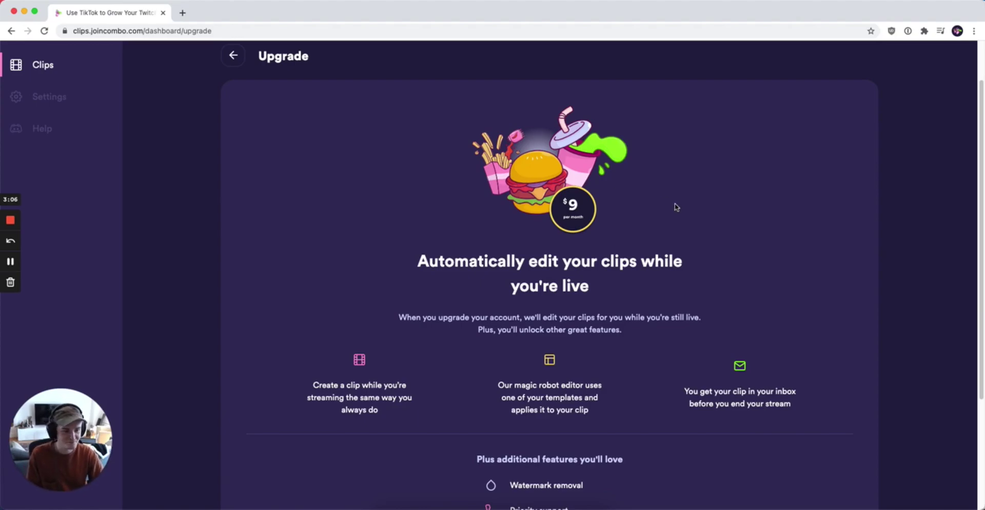
pyautogui.scroll(-1, 683, 206)
pyautogui.scroll(-1, 689, 204)
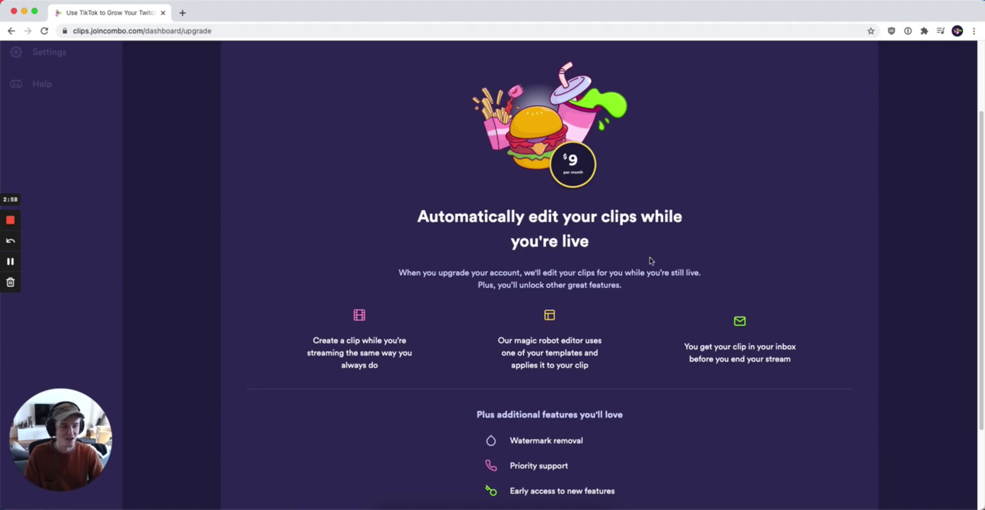
pyautogui.scroll(2, 649, 259)
# - Return to the Clips dashboard and switch the month to February 2021
pyautogui.click(16, 127)
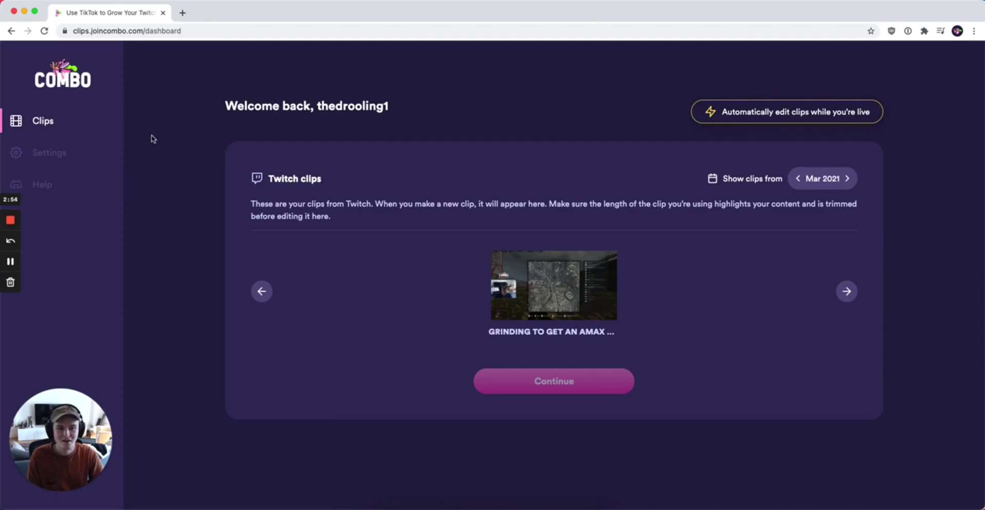
pyautogui.click(797, 179)
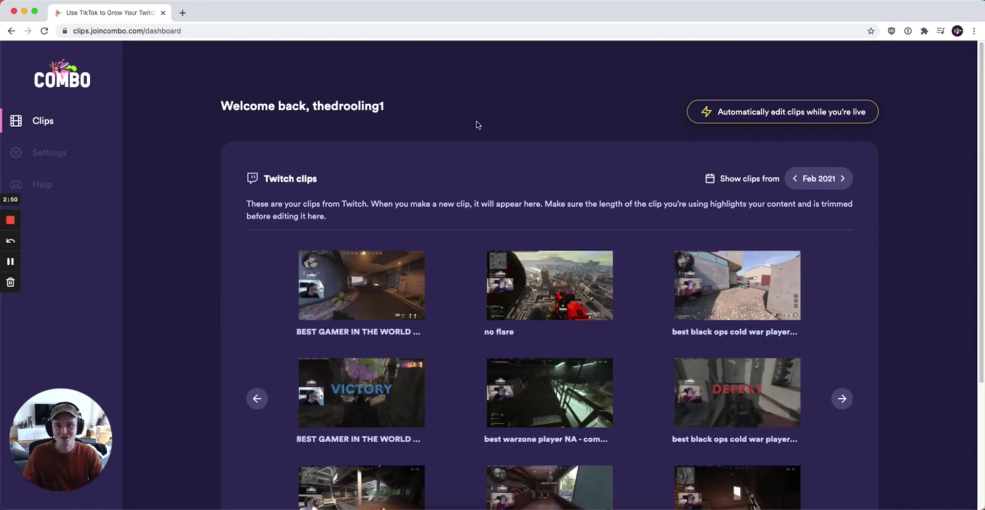